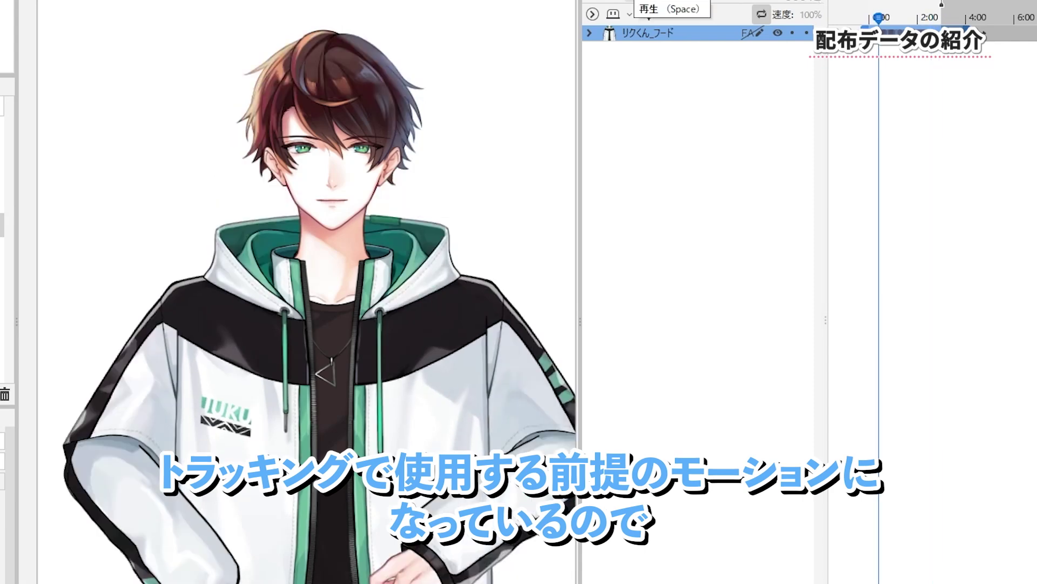
Examine the Live2D parameter keyframes of the リクくん_フード track and replay the hood animation from the start.
left_click(633, 1)
left_click(589, 33)
left_click(593, 60)
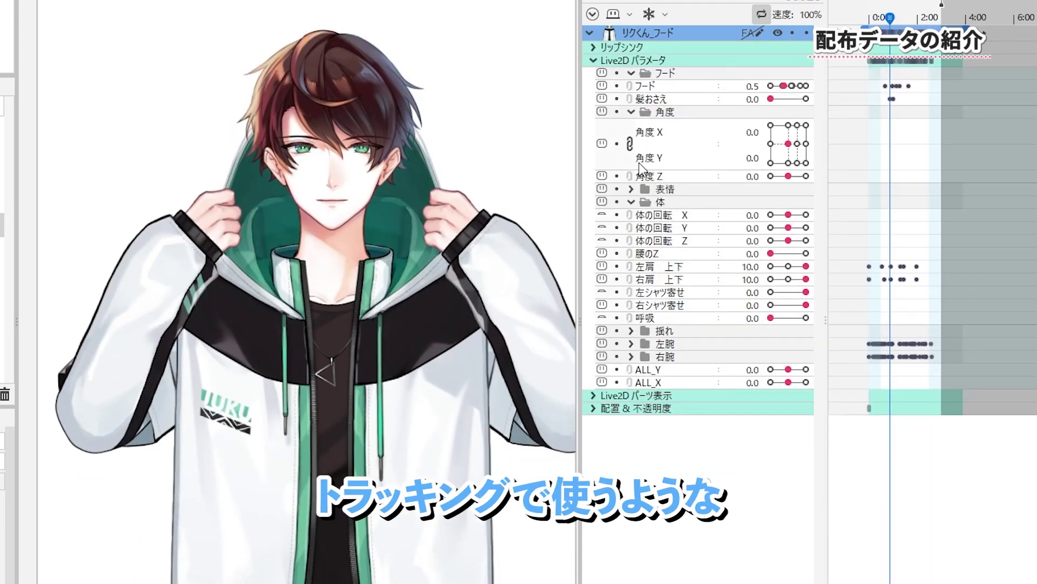
left_click_drag(890, 18, 862, 18)
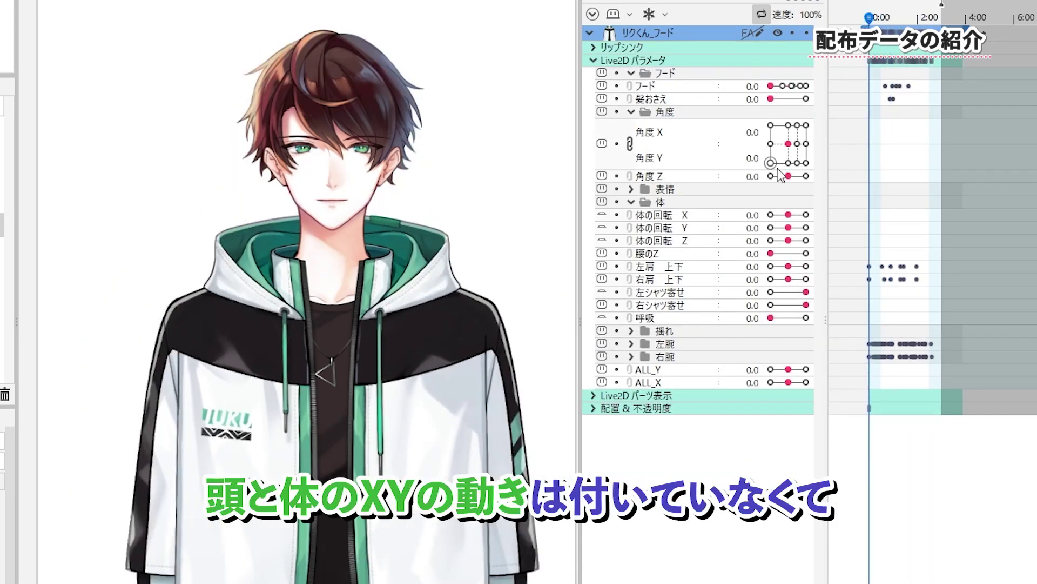
left_click(594, 60)
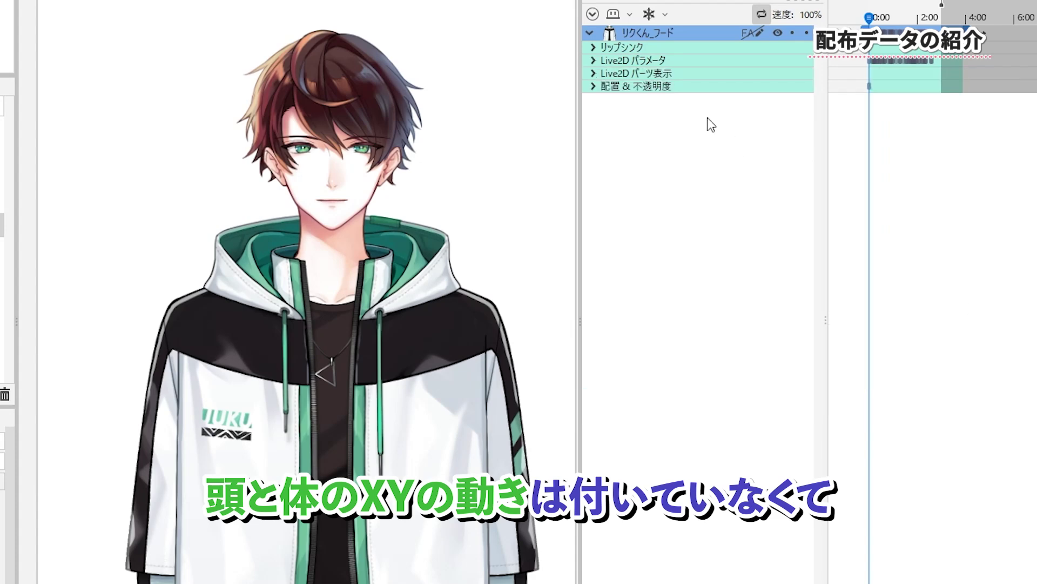
key("space")
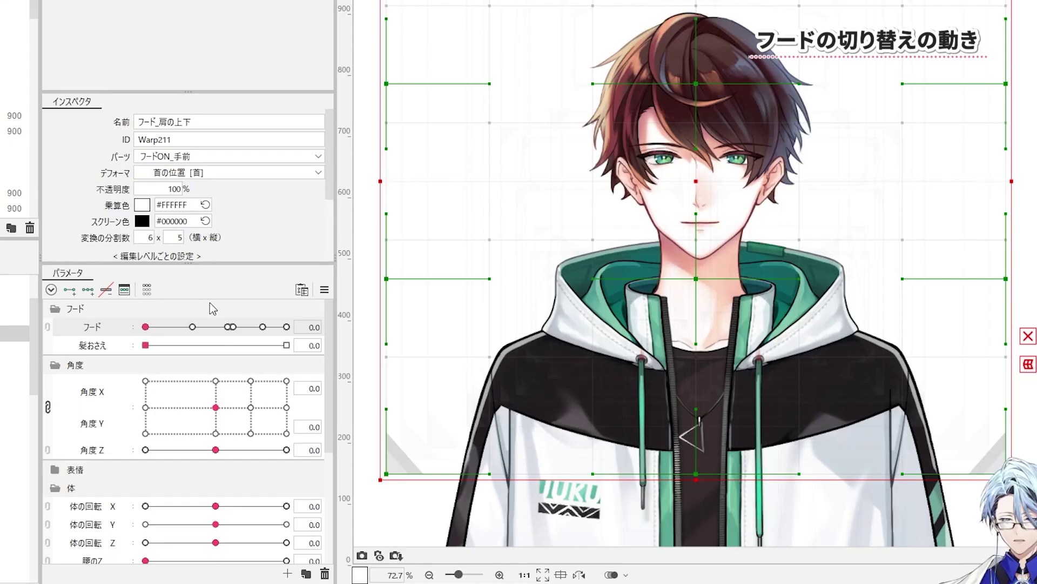
Preview the フード parameter at 1.2 and 1.0, and compare the フード外側ON右の曲面 deformer's shape between 1.0 and 0.
left_click_drag(263, 328, 288, 327)
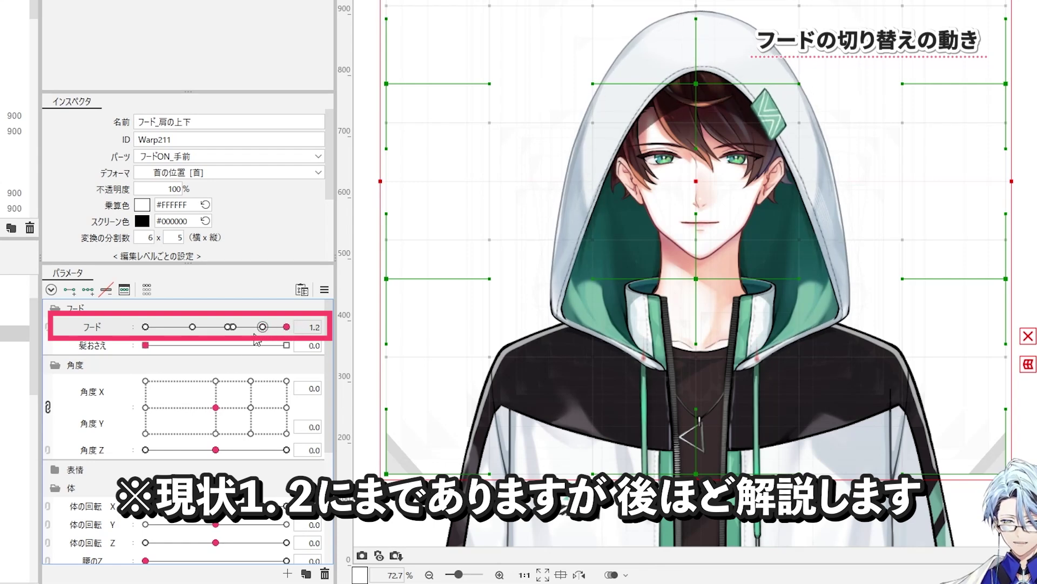
left_click(263, 327)
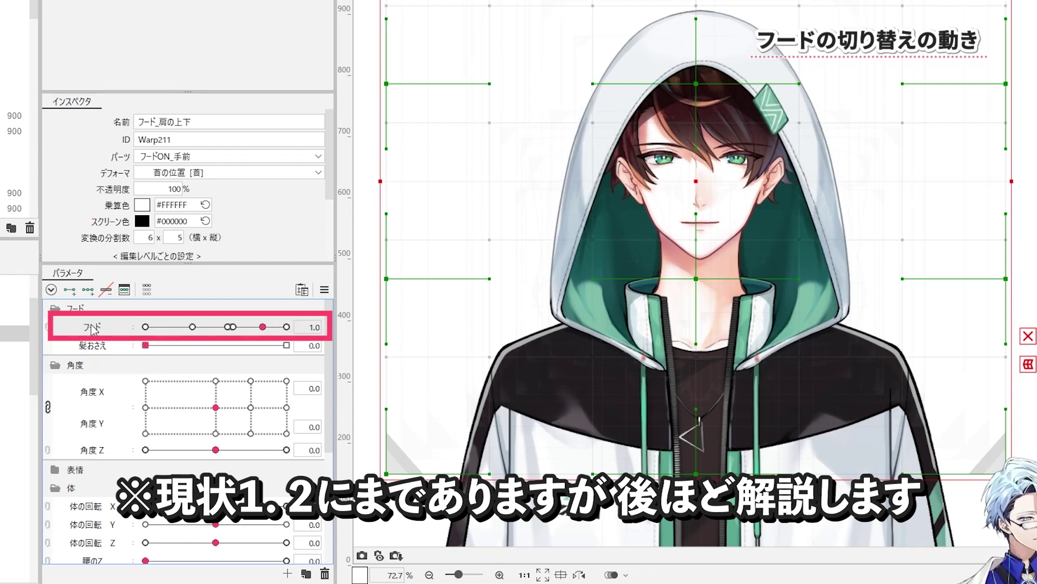
left_click(576, 323)
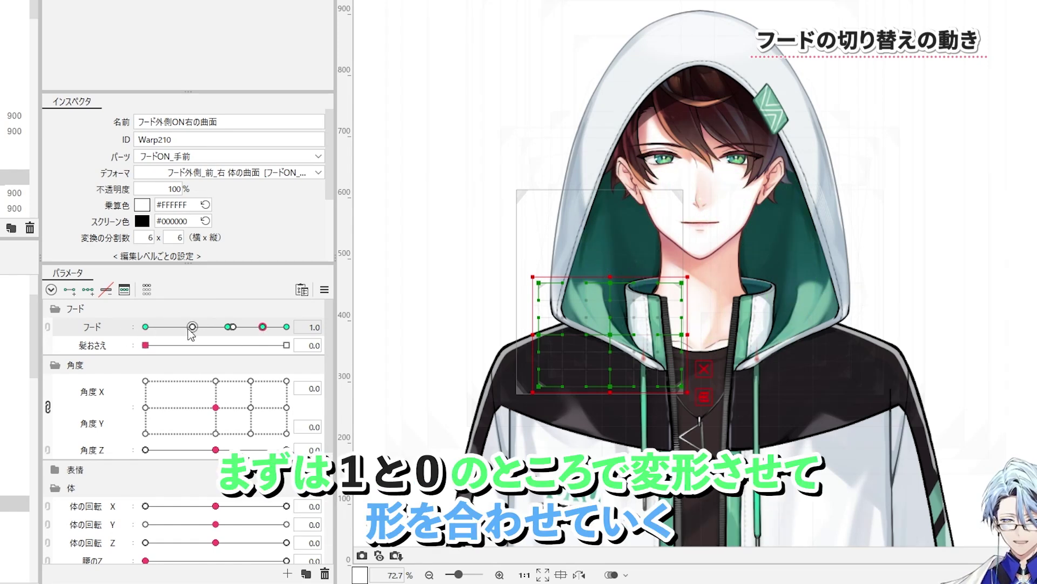
left_click_drag(262, 327, 88, 334)
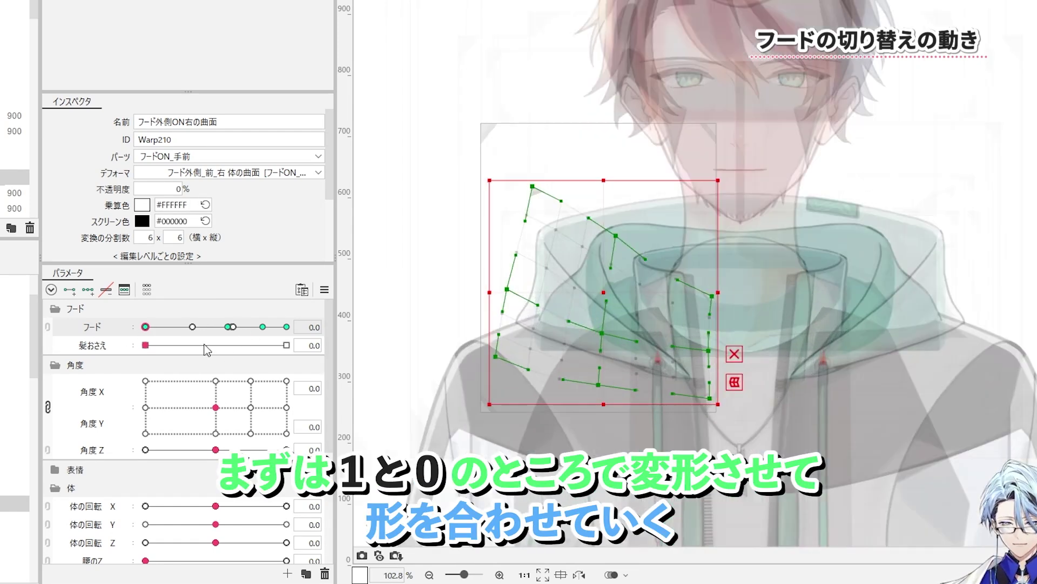
left_click(262, 327)
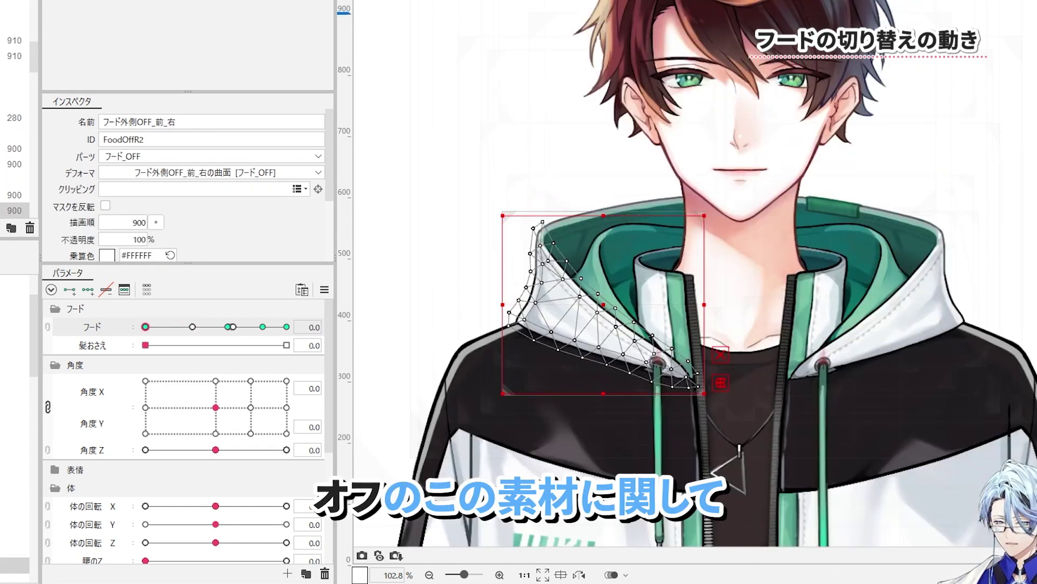
Select the フード外側OFF_前_右の曲面 deformer, isolate it, and check its shape and opacity between フード 0 and 1.0.
left_click(15, 549)
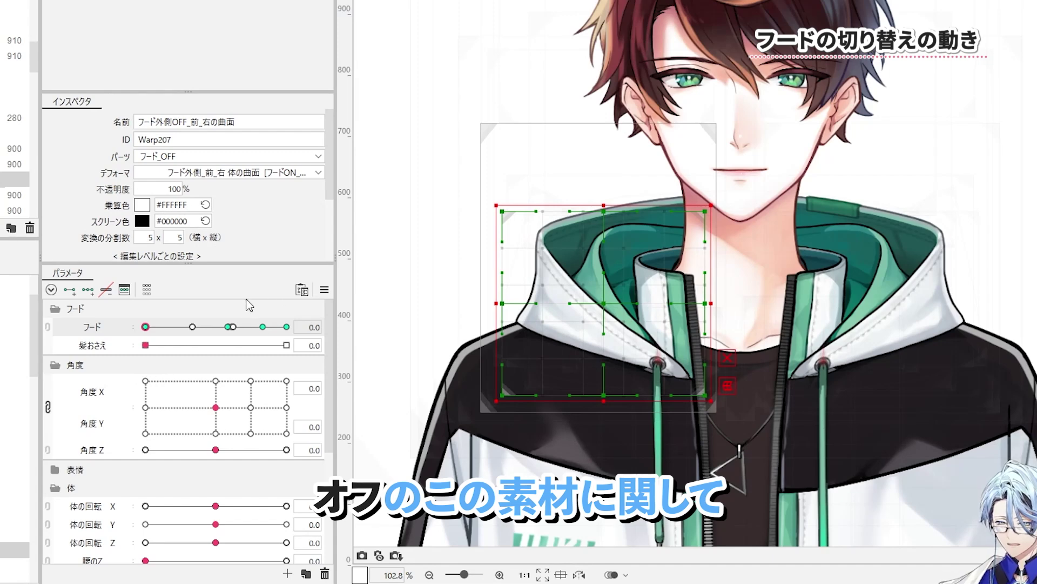
key("s")
left_click_drag(146, 329, 258, 328)
left_click_drag(162, 191, 195, 191)
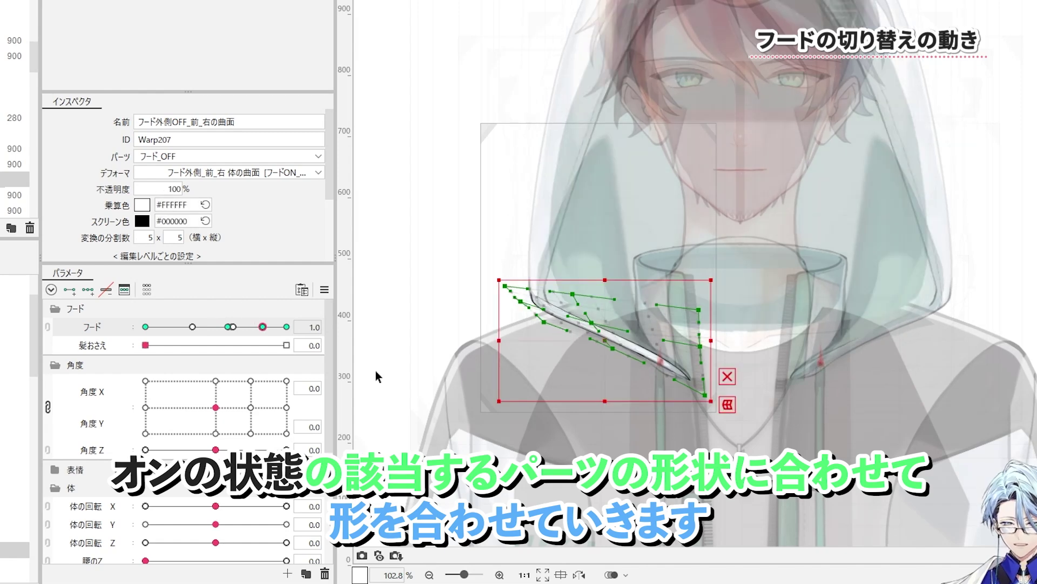
scroll(590, 357, "up", 3)
left_click_drag(263, 325, 149, 331)
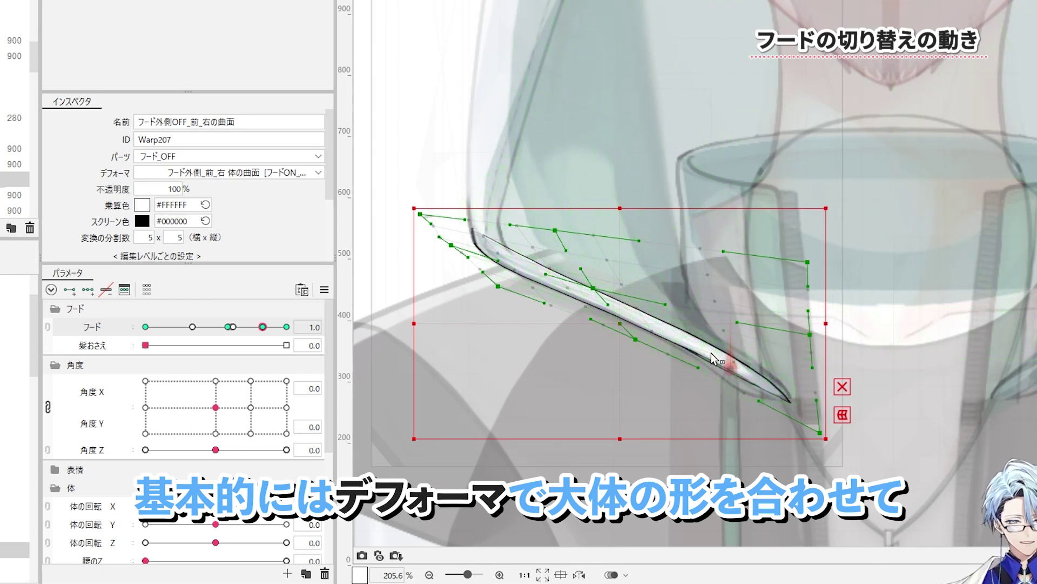
Try to fine-tune the フード外側OFF_前_右 art mesh with the Deform Brush at フード 1.0.
left_click(730, 366)
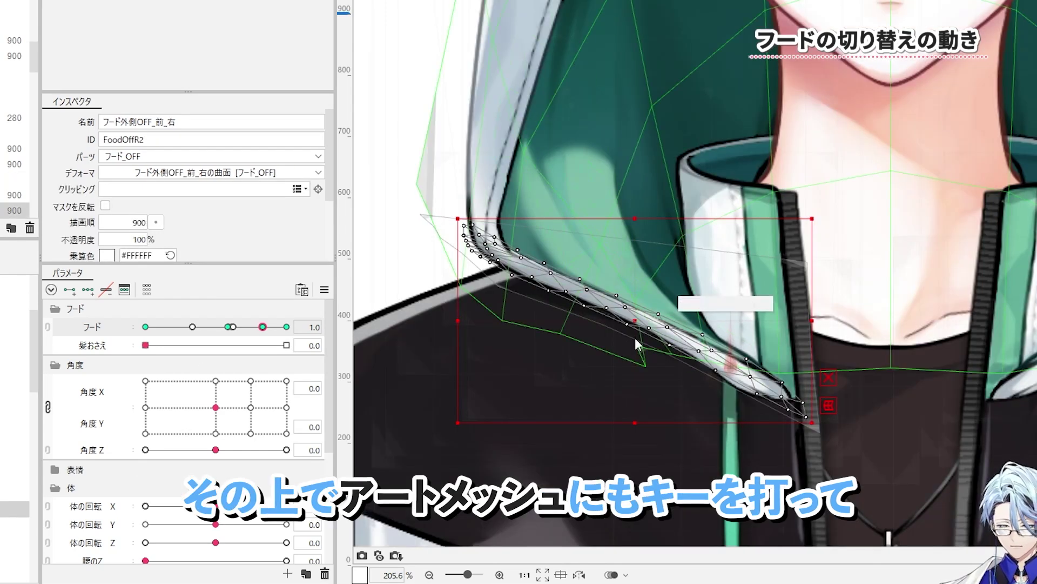
scroll(652, 345, "up", 3)
key("b")
mouse_move(662, 306)
left_mouse_down()
mouse_move(678, 278)
mouse_move(689, 314)
left_mouse_up()
key("ctrl+z")
scroll(802, 395, "up", 3)
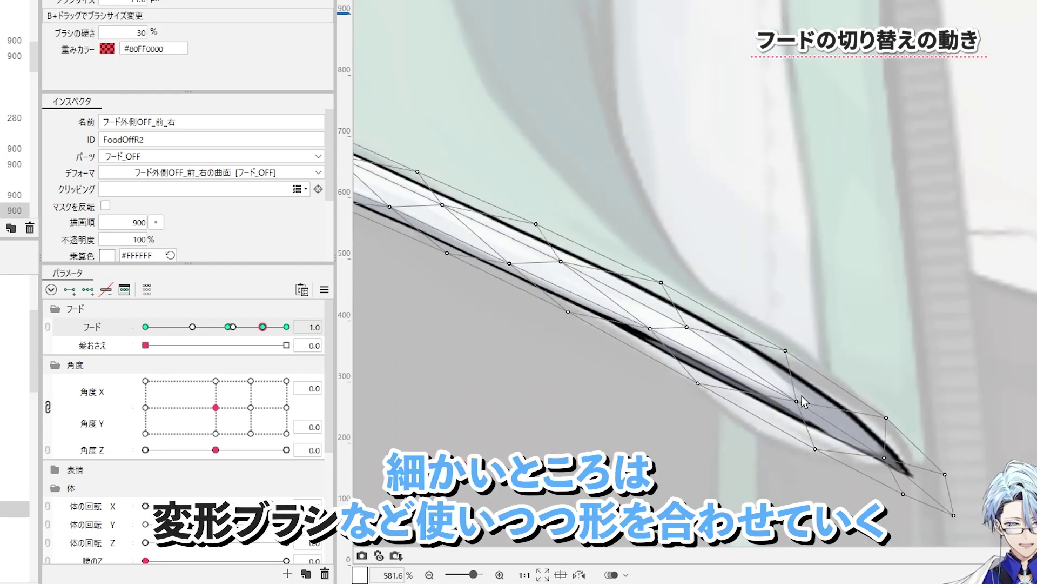
scroll(802, 395, "down", 2)
key("v")
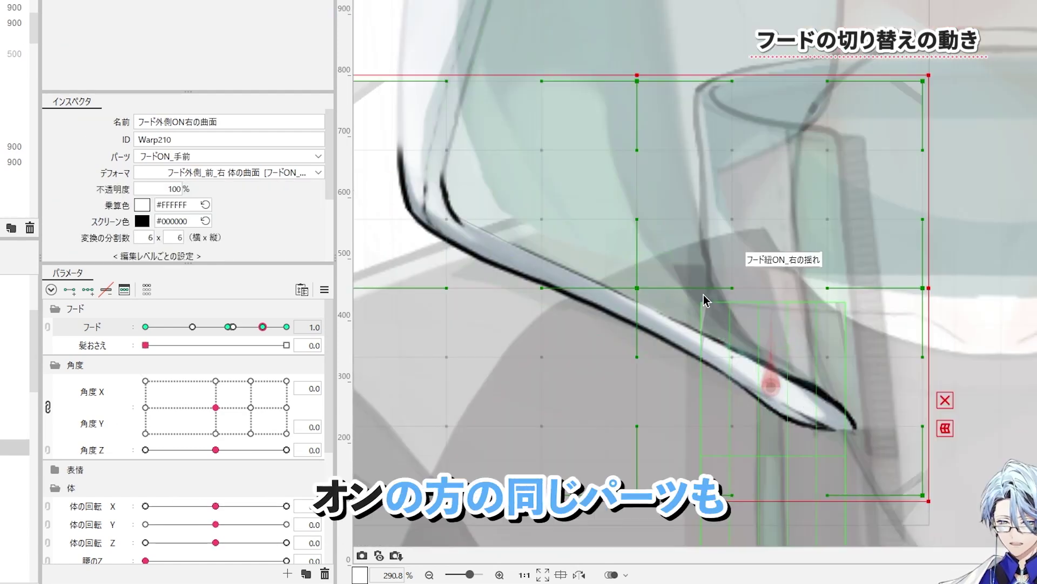
Inspect how the フード外側ON右の曲面 deformer's shape and opacity change from フード 1.0 to 0.
scroll(703, 294, "down", 2)
scroll(569, 320, "up", 2)
left_click_drag(262, 326, 130, 324)
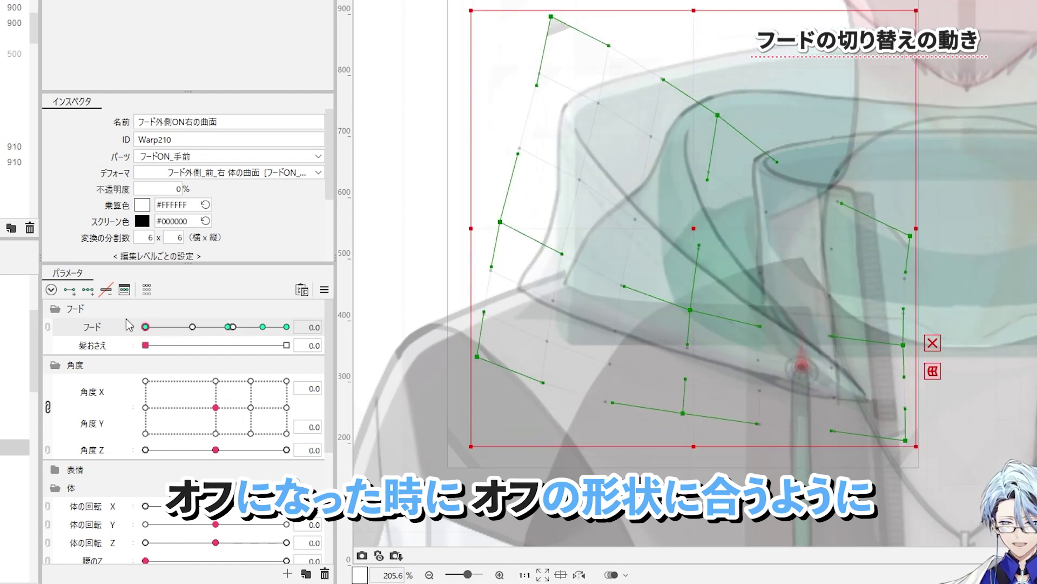
left_click_drag(169, 192, 541, 285)
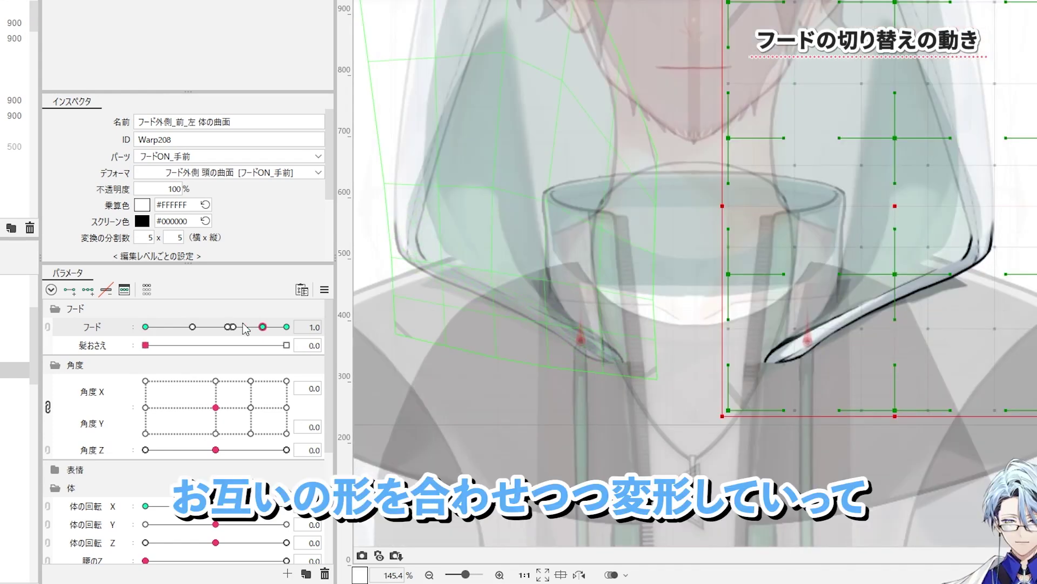
Compare the shape and opacity of the フード外側OFF_前_左の曲面 deformer at フード 0 and 1.0.
left_click_drag(233, 327, 264, 327)
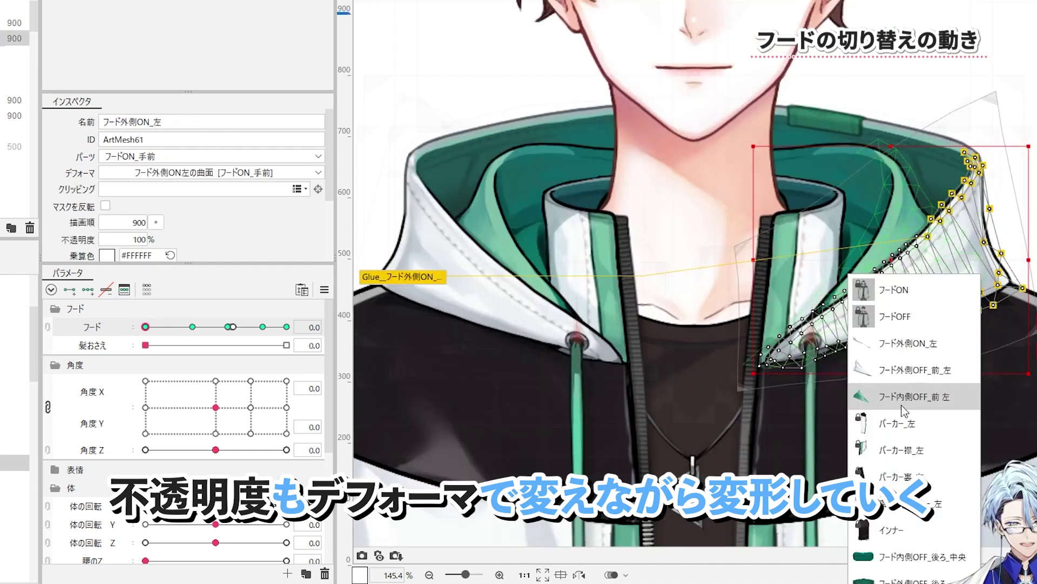
left_click(908, 378)
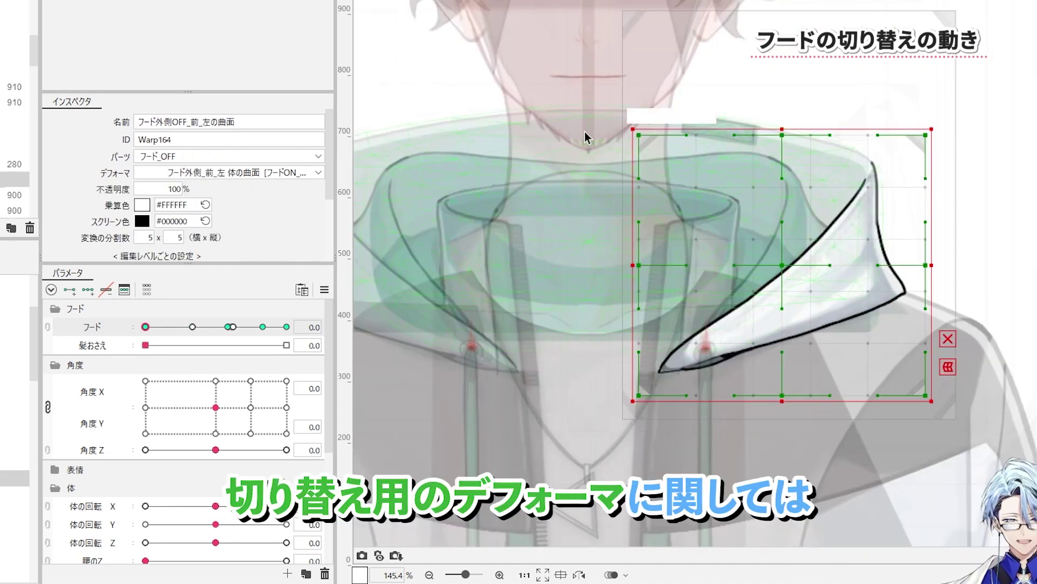
left_click_drag(145, 326, 262, 329)
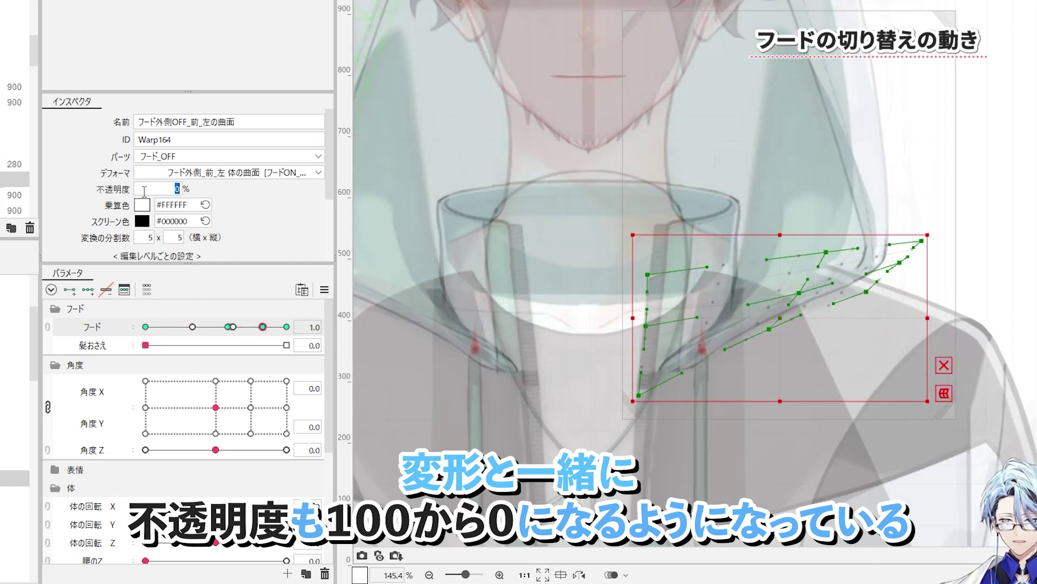
left_click_drag(151, 326, 113, 322)
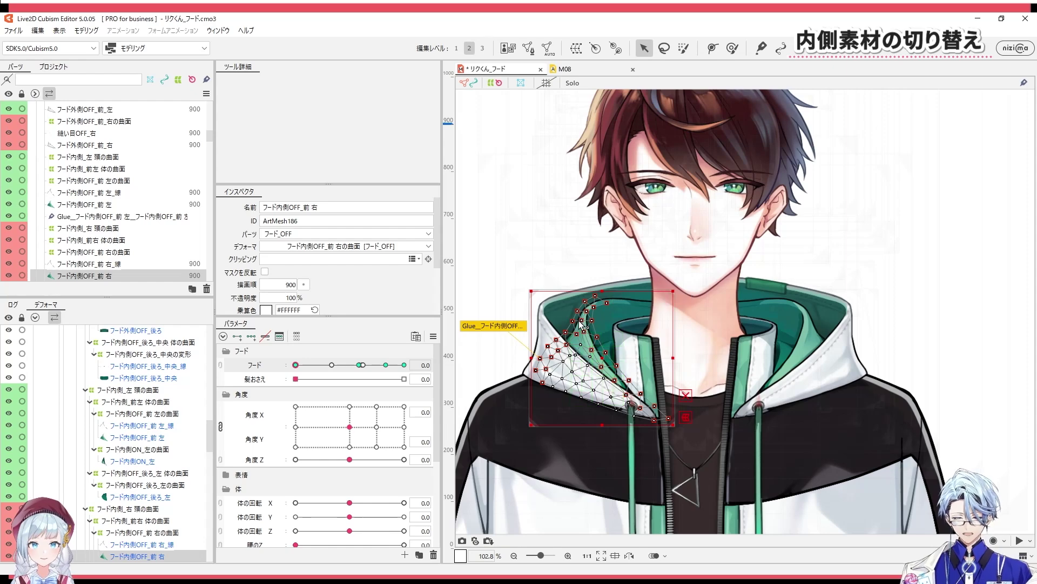
Select the フード内側OFF_前 右_線 art mesh to inspect how the inner hood's lines are separated from its fill.
key("s")
scroll(589, 340, "up", 3)
left_click(609, 342)
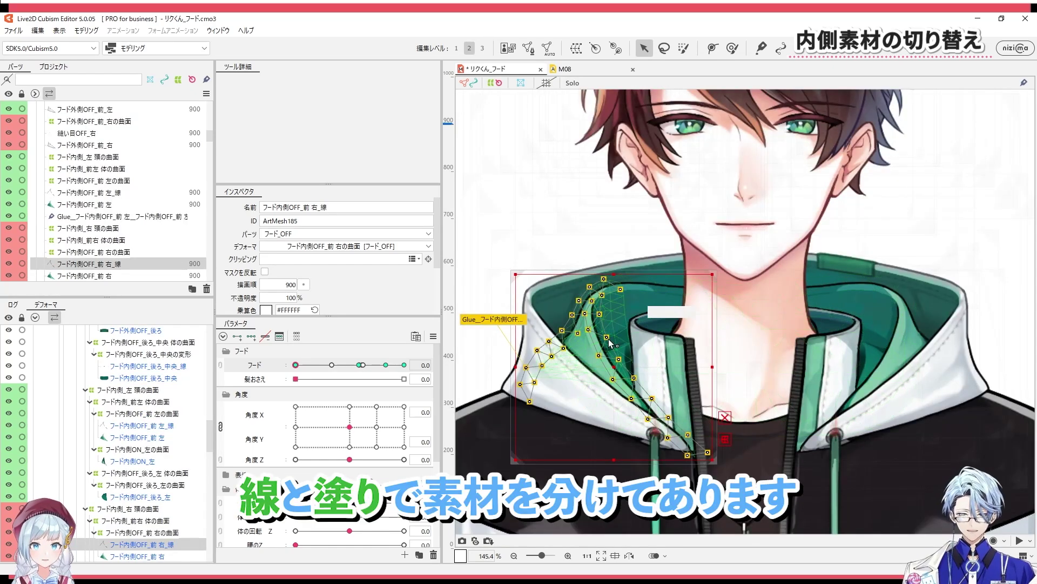
key("s")
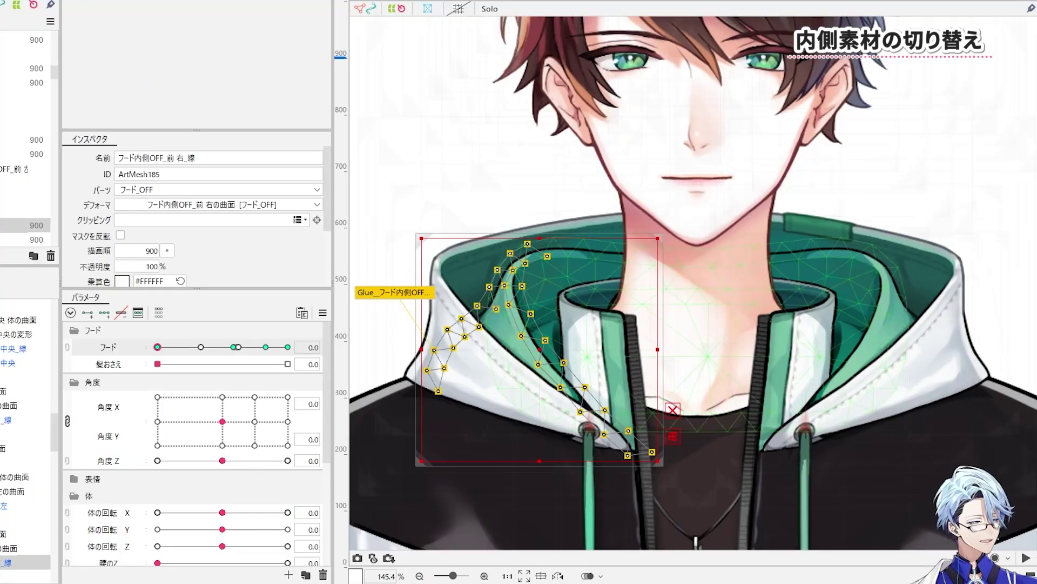
Select the フード内側OFF_前 右の曲面 deformer and compare its shape and opacity at フード 0.7, 1.0 and 0.
left_click(440, 318)
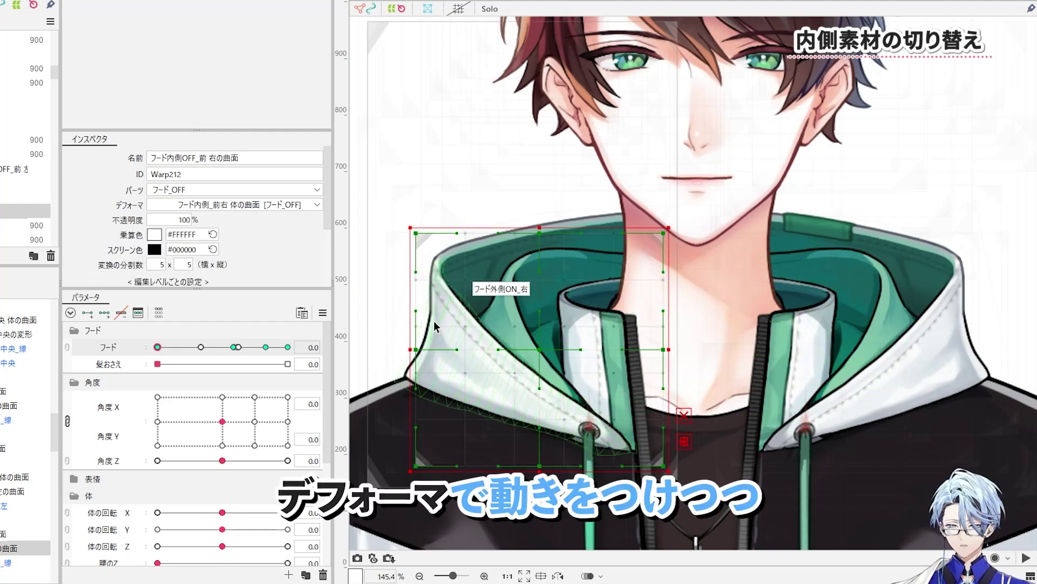
left_click(235, 348)
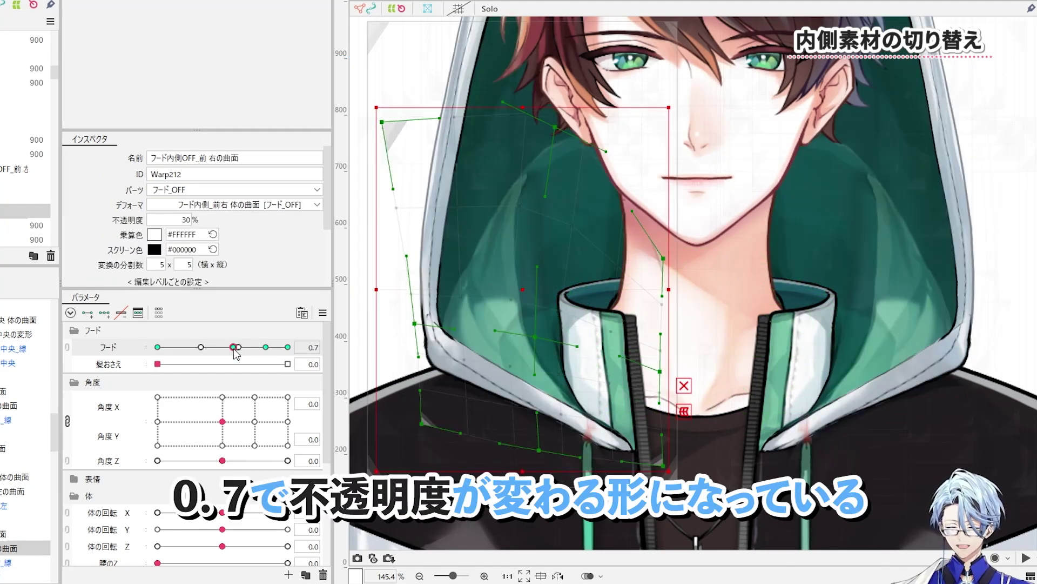
mouse_move(233, 348)
left_mouse_down()
mouse_move(225, 348)
mouse_move(266, 348)
mouse_move(236, 351)
left_mouse_up()
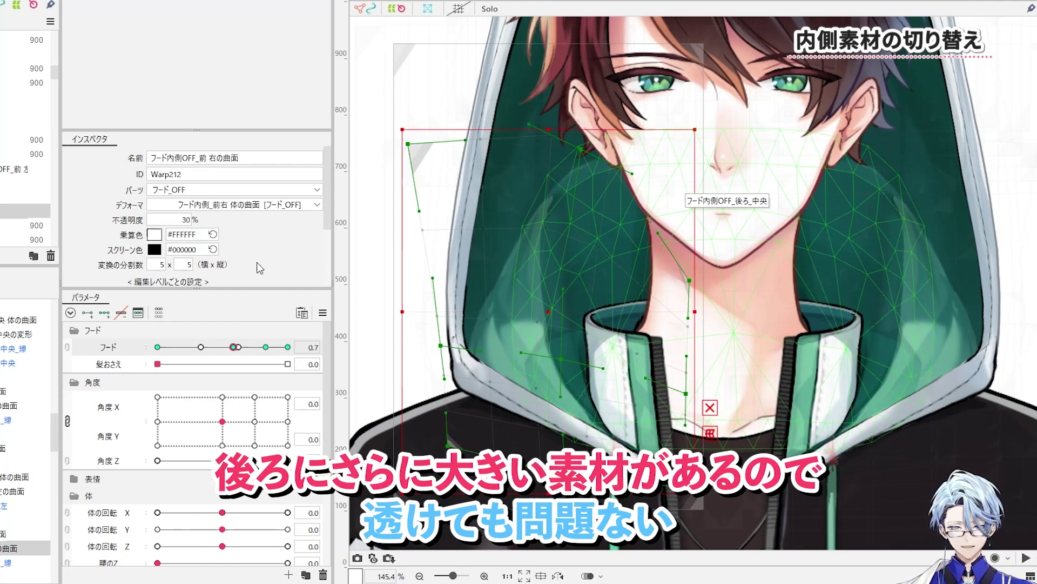
left_click(234, 346)
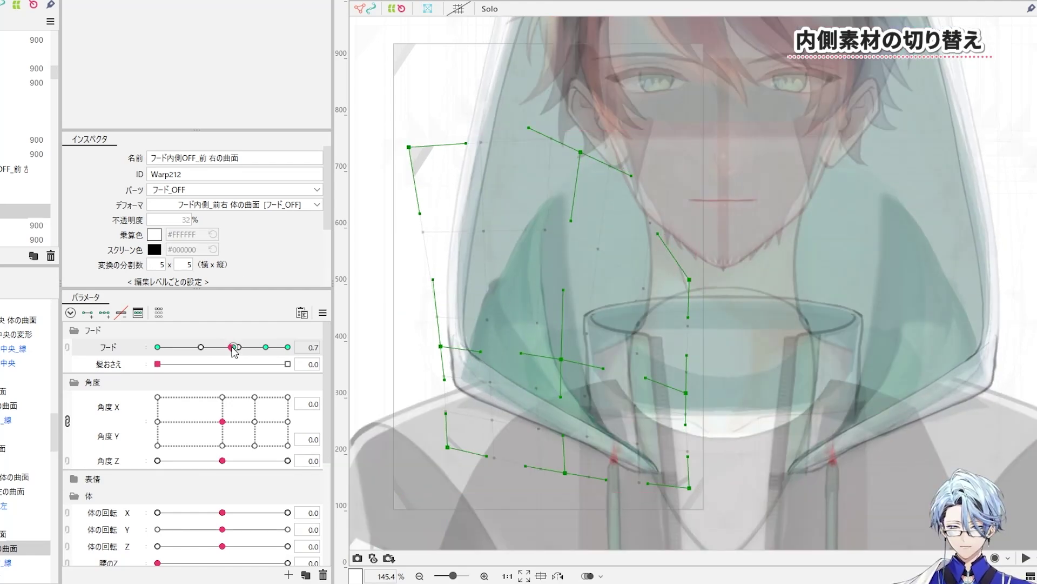
left_click_drag(233, 348, 267, 350)
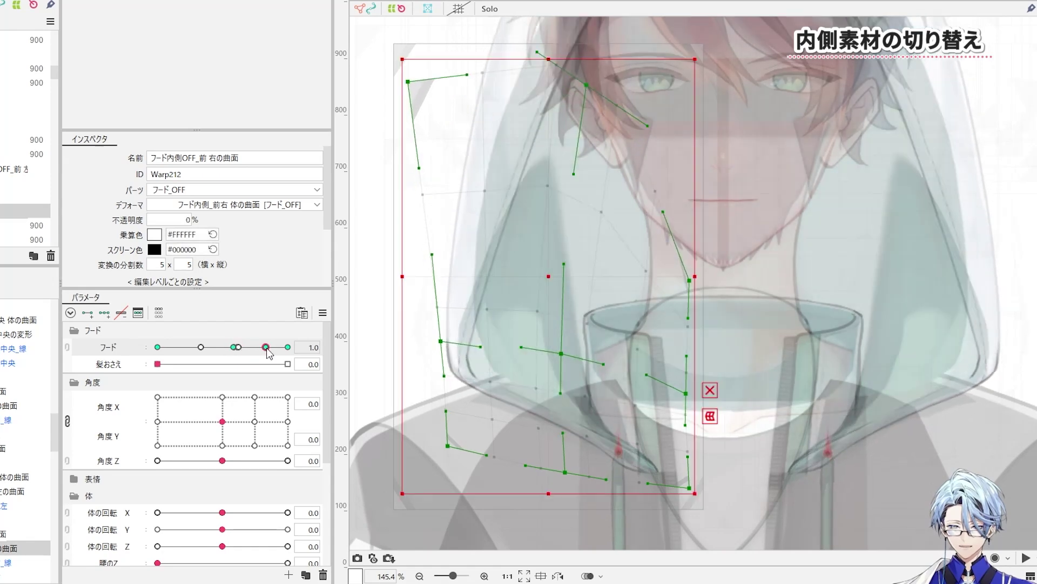
left_click(233, 348)
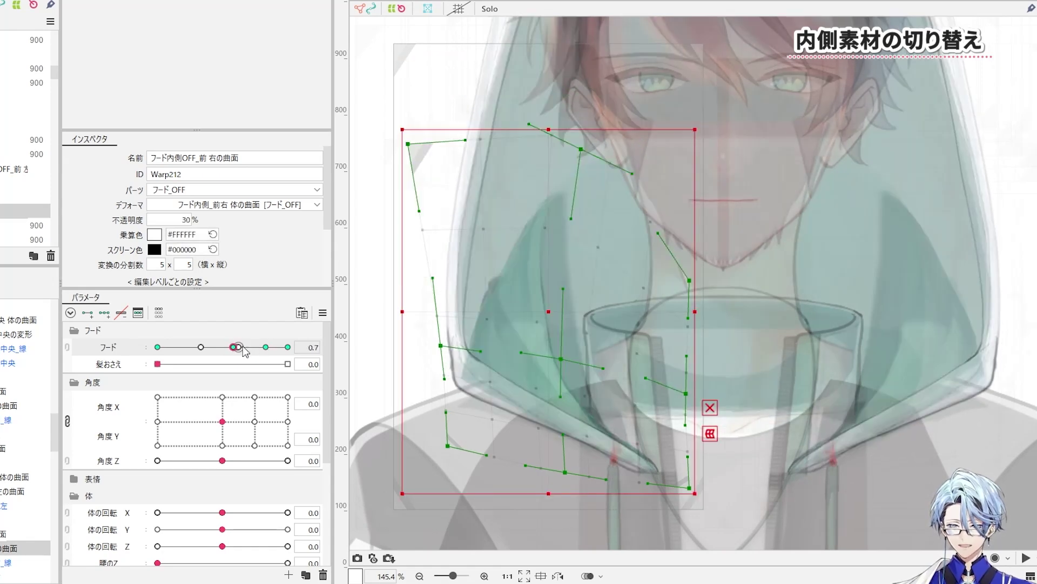
left_click(157, 347)
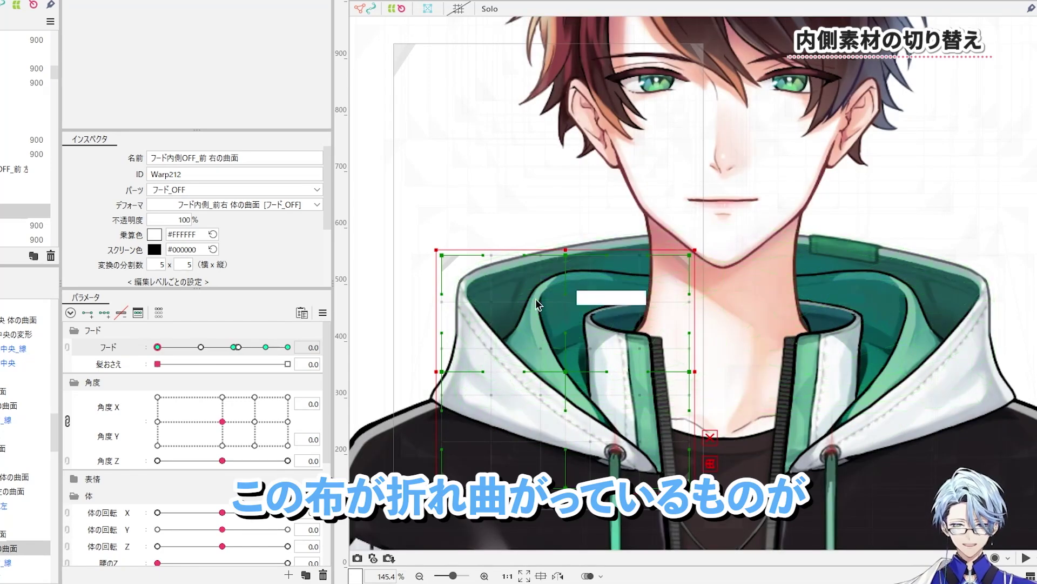
Recheck the inner hood deformer between フード 0.7 and 0, and inspect the フード内側OFF_前 右_線 art mesh's opacity at 0.7.
left_click_drag(203, 346, 234, 347)
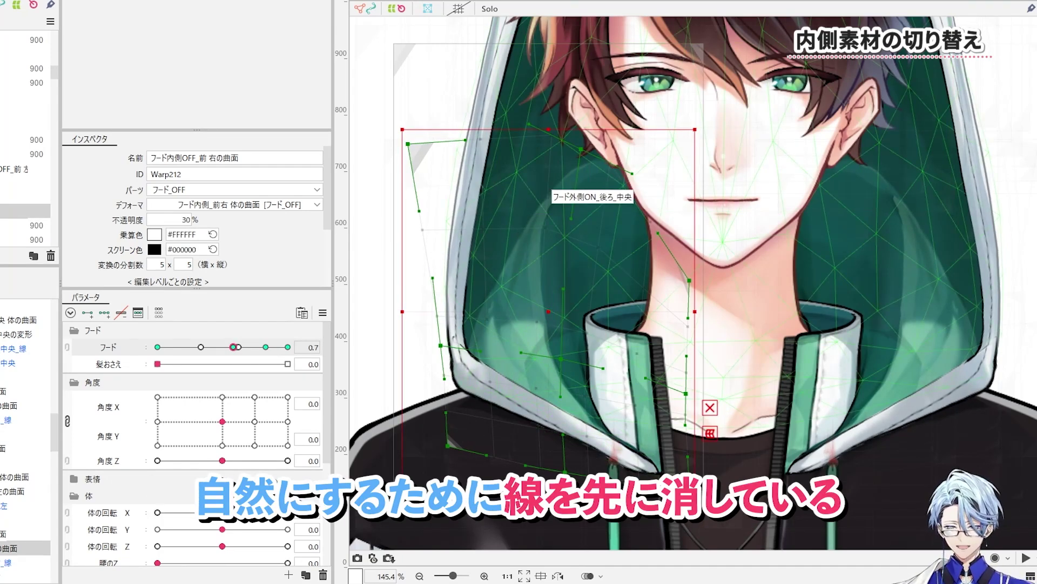
scroll(27, 433, "down", 2)
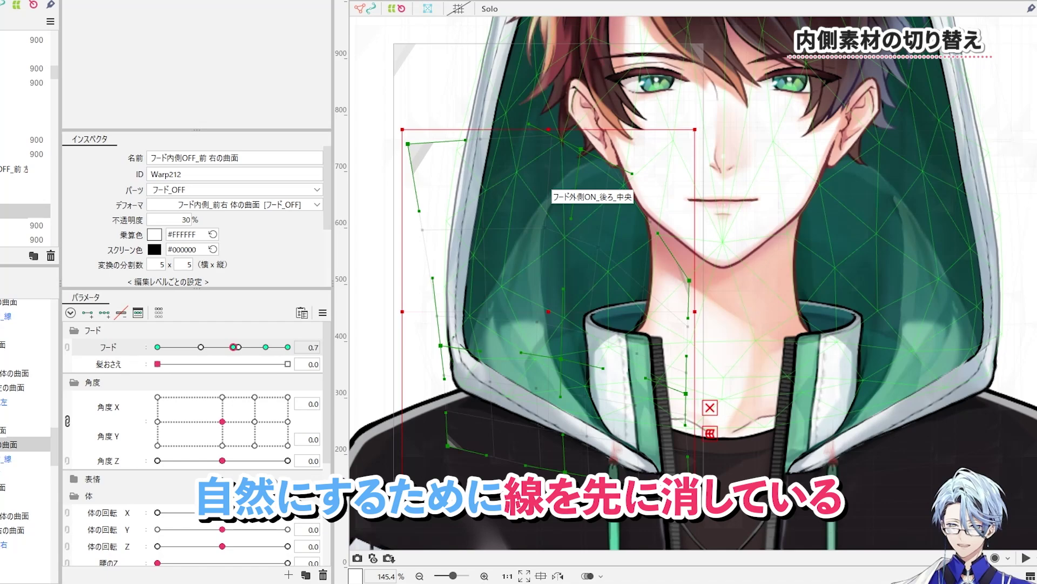
left_click_drag(168, 348, 142, 354)
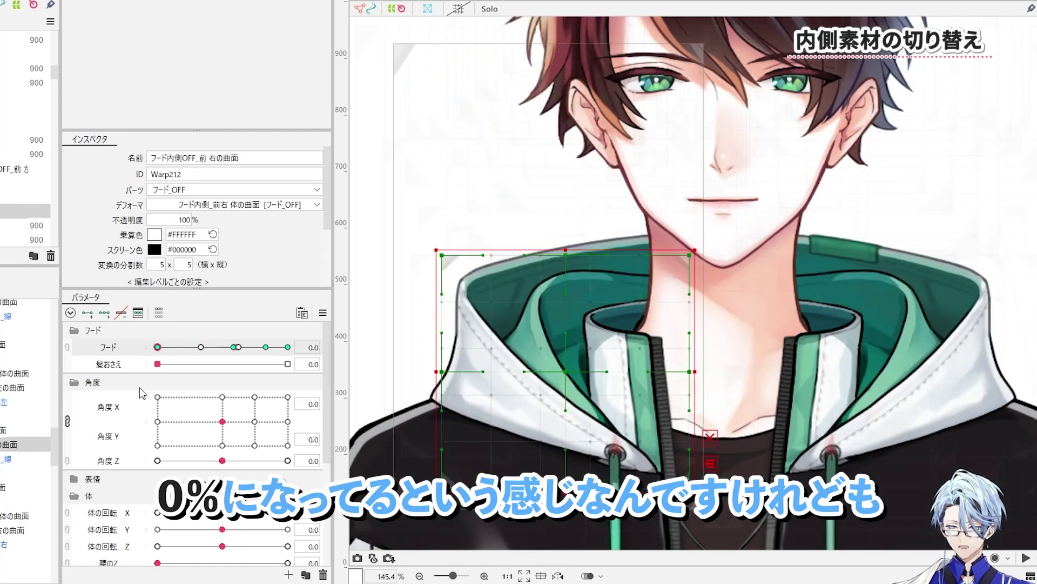
left_click(524, 329)
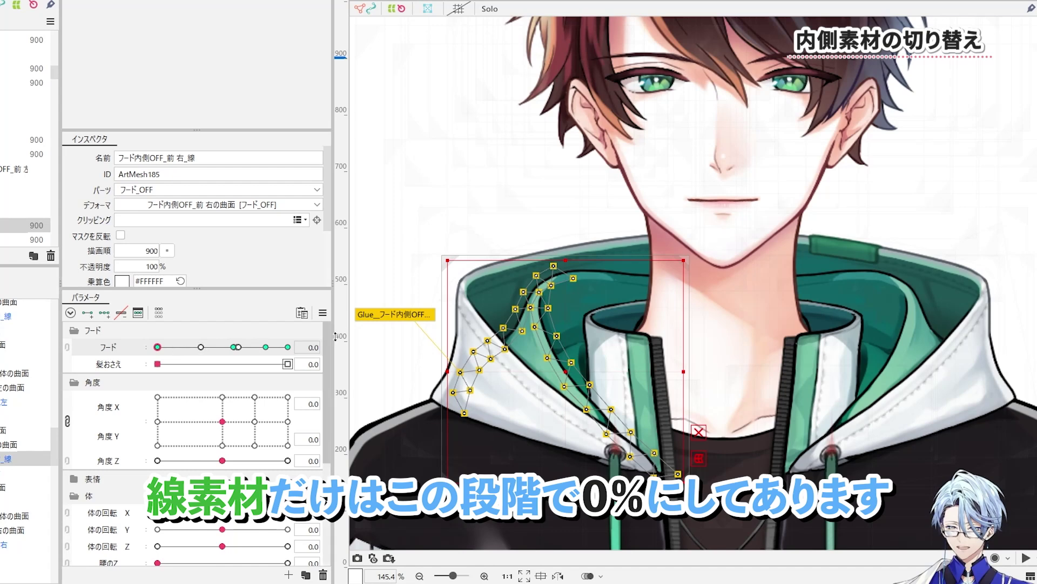
left_click(232, 348)
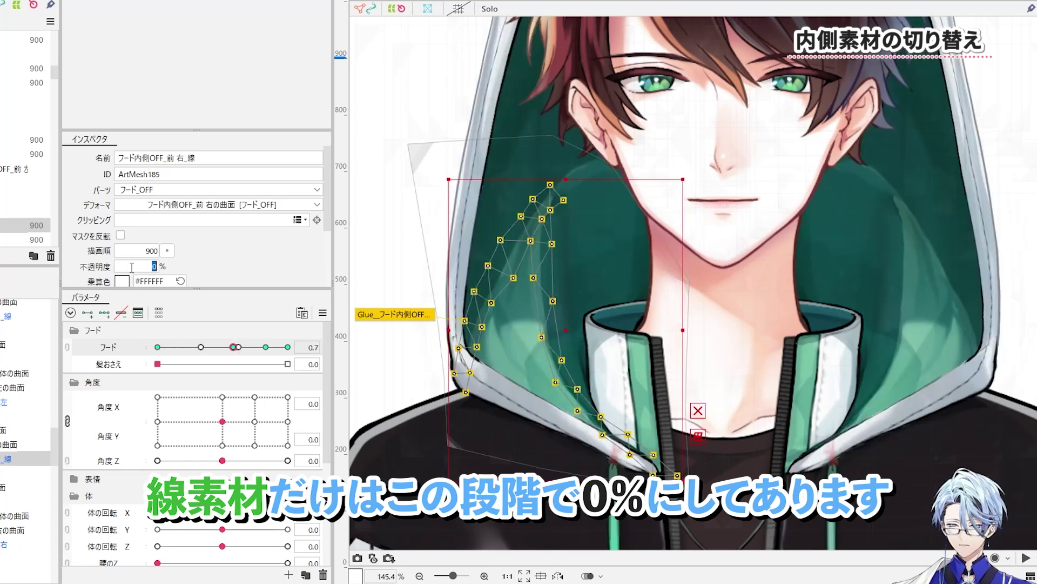
Move フード from 0.7 to 1.0 to check how the フード内側OFF_前 右_線 art mesh's shape changes.
mouse_move(242, 350)
left_mouse_down()
mouse_move(212, 347)
mouse_move(234, 348)
left_mouse_up()
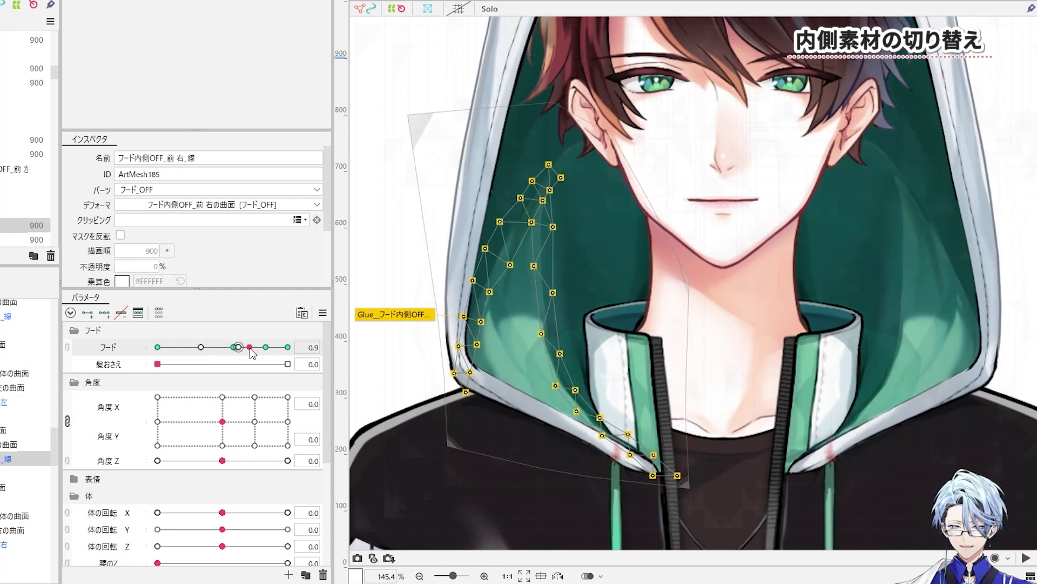
left_click_drag(240, 351, 265, 347)
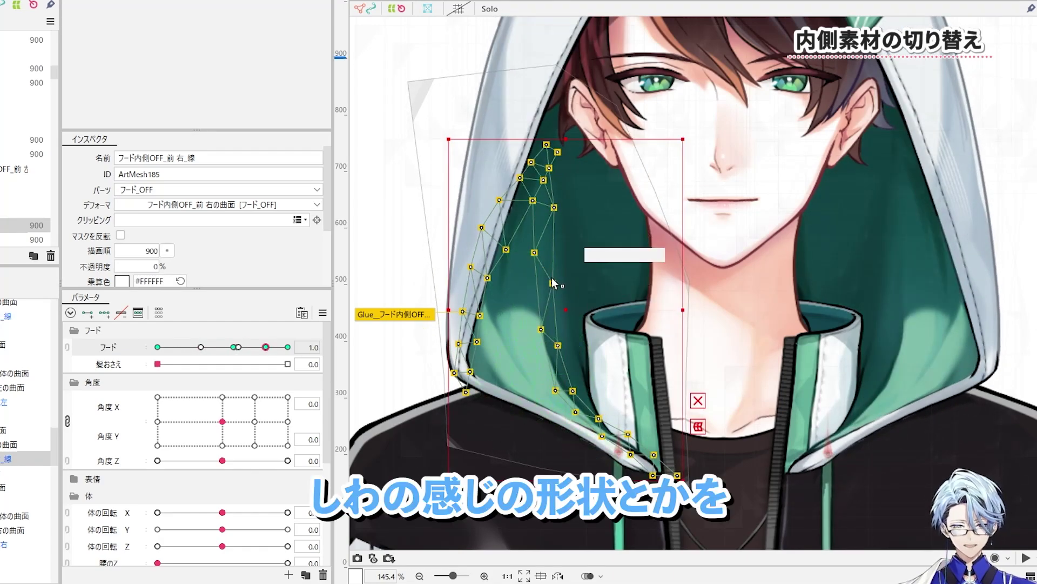
Select the フード内側ON_右 art mesh and compare its shape at フード 1.0 and 0, isolating it with Solo.
right_click(577, 277)
left_click(611, 327)
key("s")
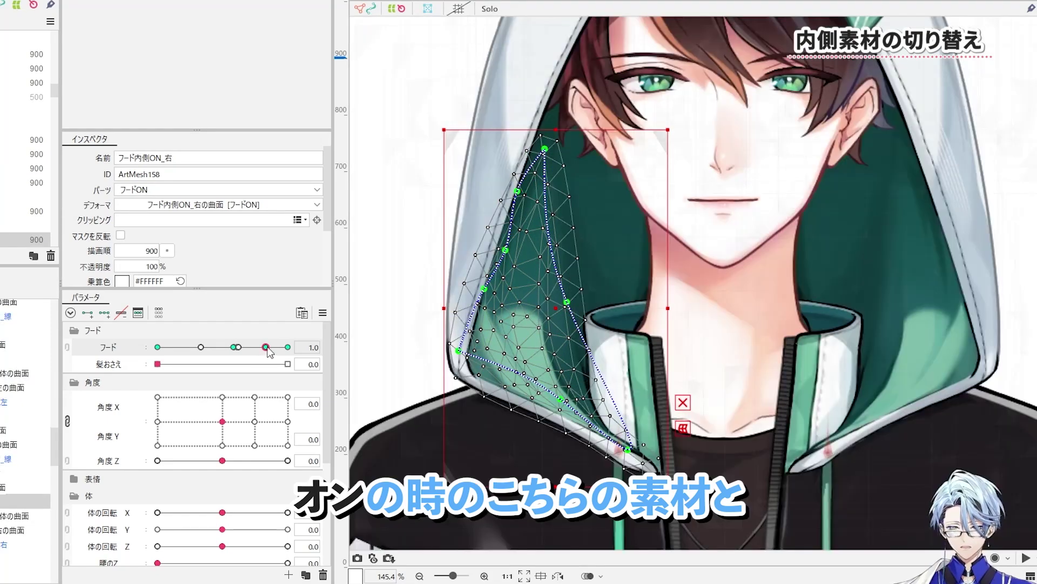
left_click_drag(266, 347, 122, 342)
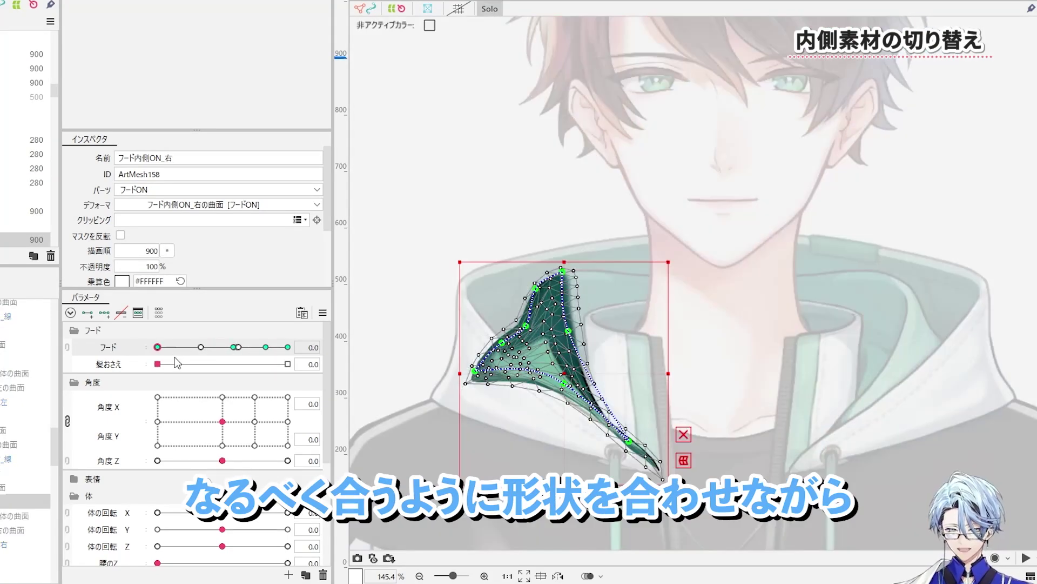
left_click_drag(174, 349, 219, 353)
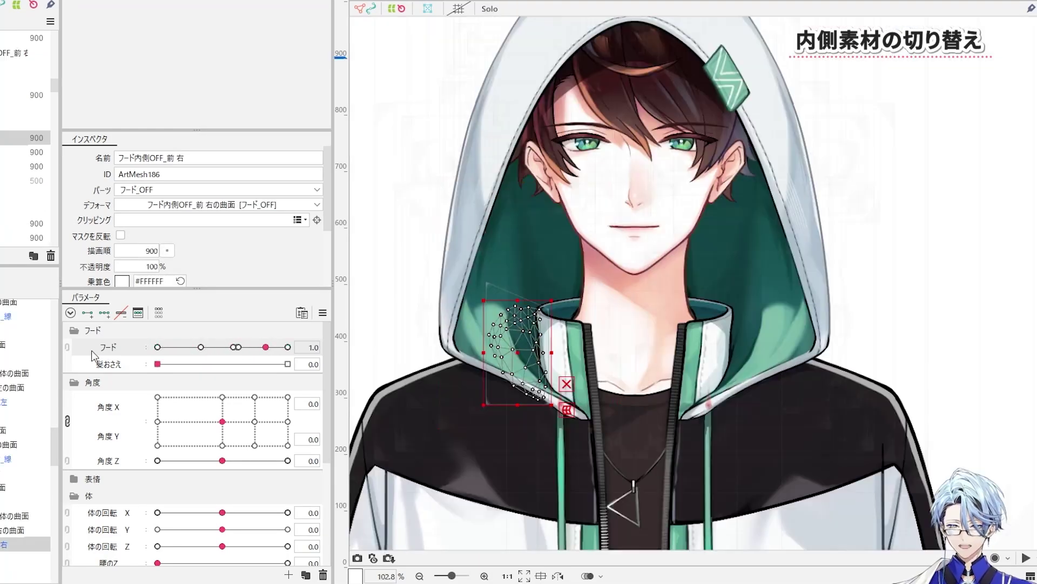
Inspect the フード内側OFF_後ろ_右の曲面 deformer's shape and opacity at フード 0, 0.7 and 1.0.
left_click_drag(216, 351, 135, 346)
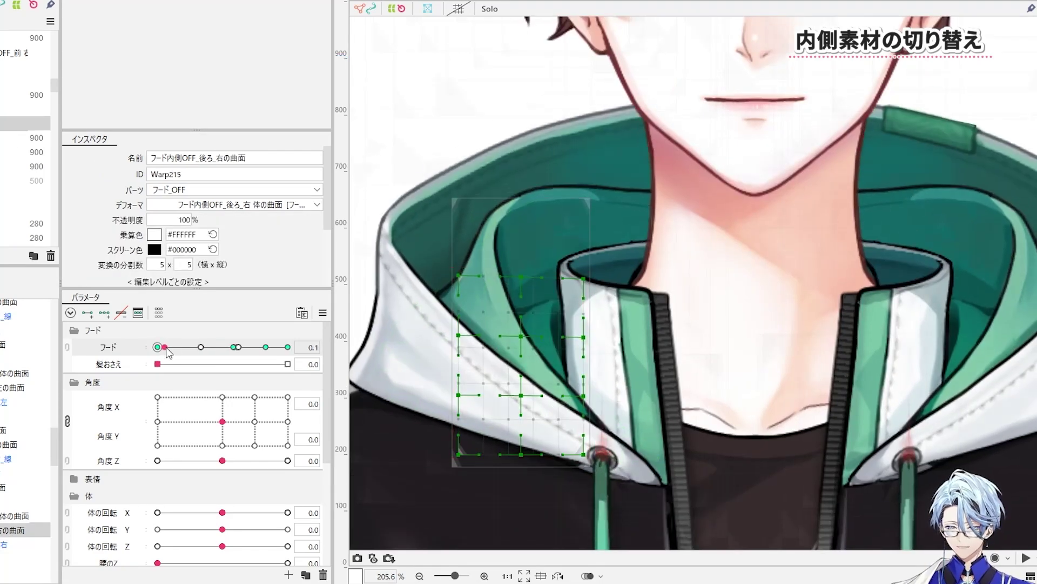
left_click_drag(169, 351, 232, 335)
left_click(233, 347)
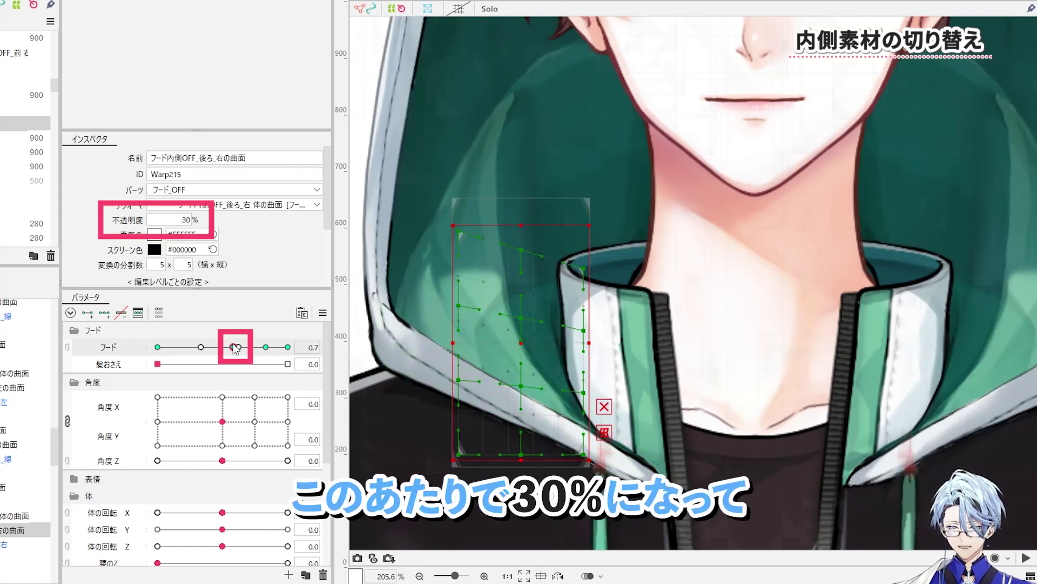
left_click(266, 347)
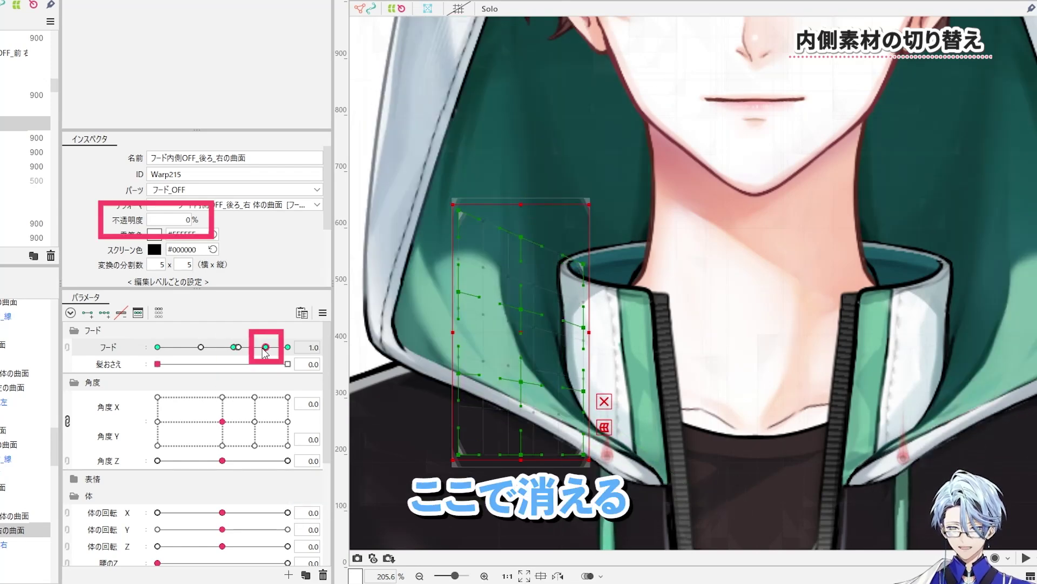